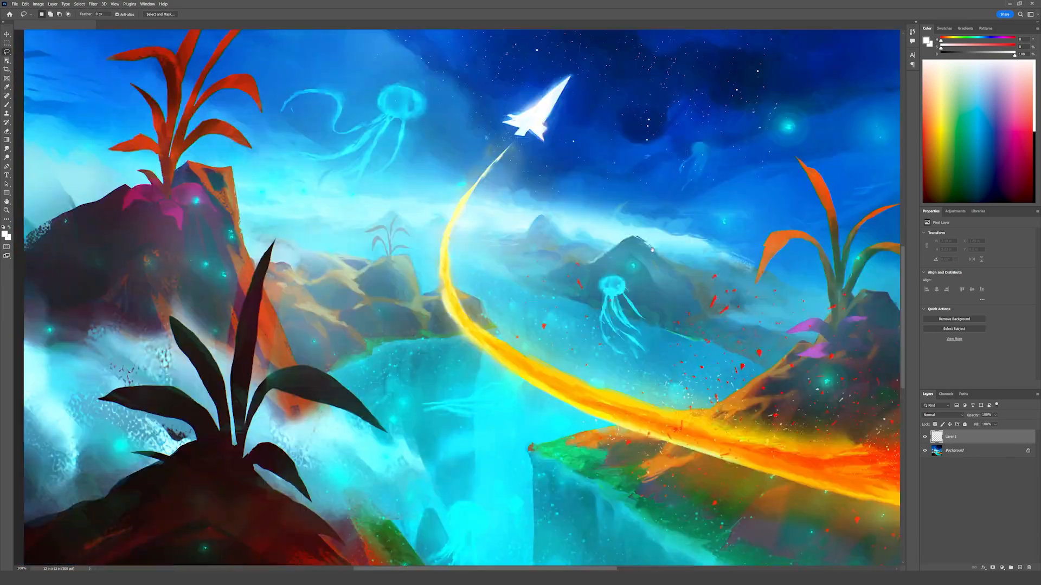
Step: Add a new empty layer above Layer 1
{"action": "left_click_drag", "start_coordinate": [653, 250], "coordinate": [746, 288]}
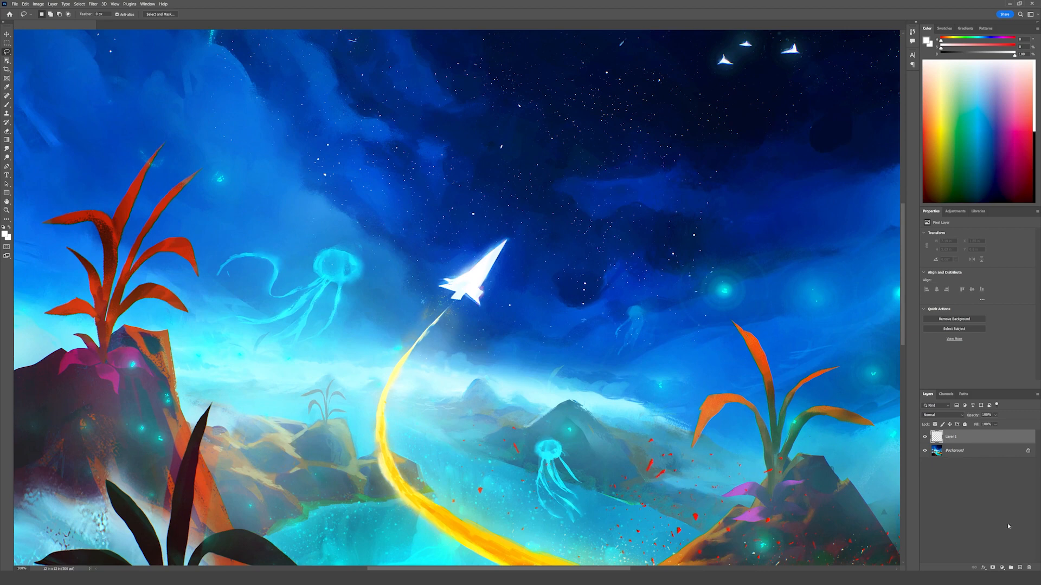
{"action": "left_click", "coordinate": [1021, 568]}
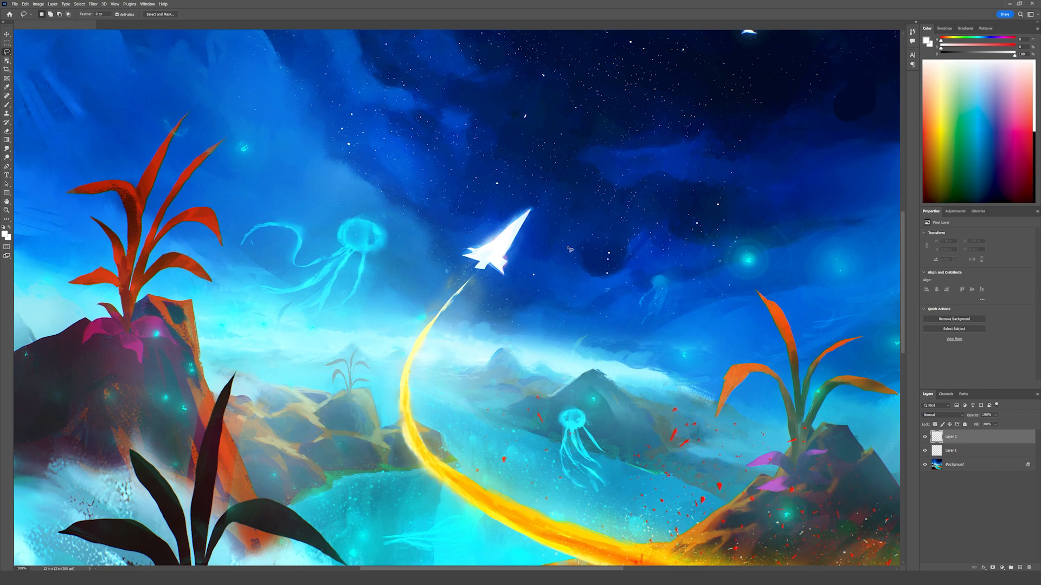
Step: Try several freehand lasso selections in the sky and around the white spaceship, clearing the selection when done
{"action": "mouse_move", "coordinate": [590, 199]}
{"action": "left_mouse_down"}
{"action": "mouse_move", "coordinate": [416, 181]}
{"action": "mouse_move", "coordinate": [530, 186]}
{"action": "left_mouse_up"}
{"action": "left_click", "coordinate": [586, 272]}
{"action": "left_click_drag", "start_coordinate": [440, 167], "coordinate": [417, 373]}
{"action": "left_click_drag", "start_coordinate": [620, 128], "coordinate": [475, 253]}
{"action": "left_click", "coordinate": [530, 381]}
{"action": "mouse_move", "coordinate": [675, 175]}
{"action": "left_mouse_down"}
{"action": "mouse_move", "coordinate": [465, 116]}
{"action": "mouse_move", "coordinate": [672, 171]}
{"action": "mouse_move", "coordinate": [383, 232]}
{"action": "mouse_move", "coordinate": [412, 279]}
{"action": "mouse_move", "coordinate": [502, 259]}
{"action": "mouse_move", "coordinate": [449, 85]}
{"action": "left_mouse_up"}
{"action": "left_click", "coordinate": [696, 190]}
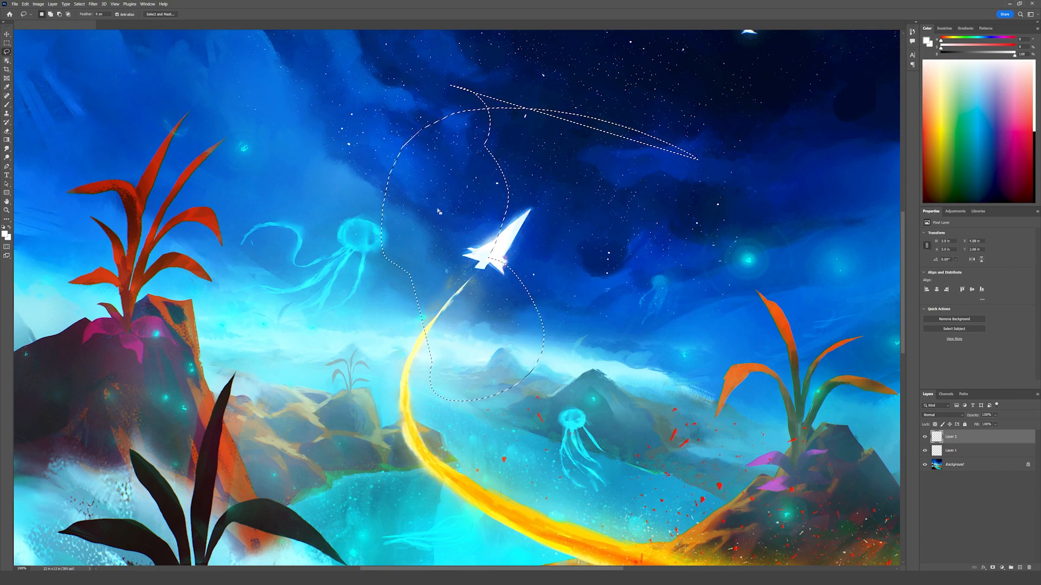
{"action": "left_click", "coordinate": [701, 358]}
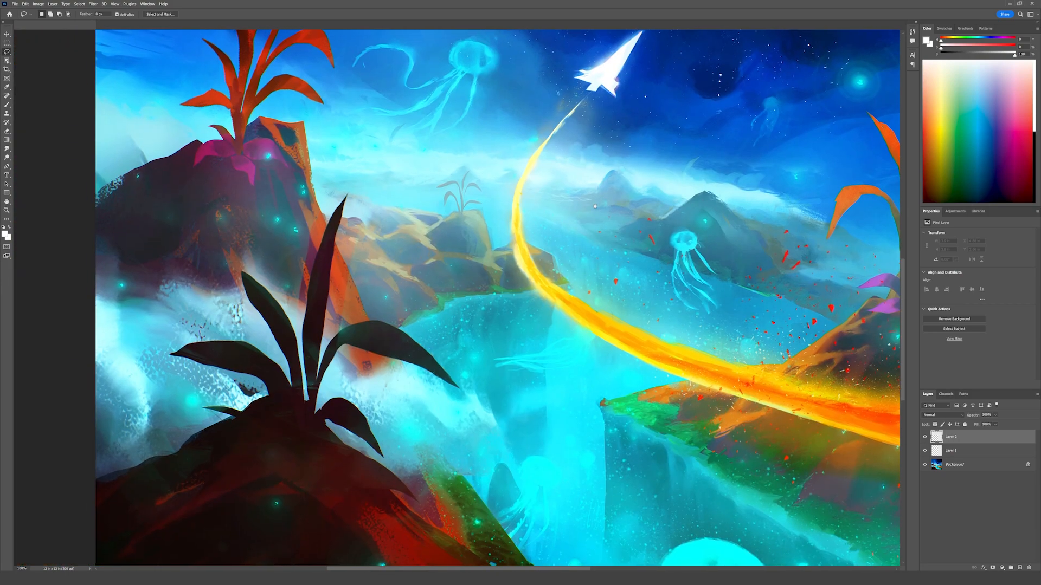
{"action": "left_click_drag", "start_coordinate": [595, 206], "coordinate": [593, 320]}
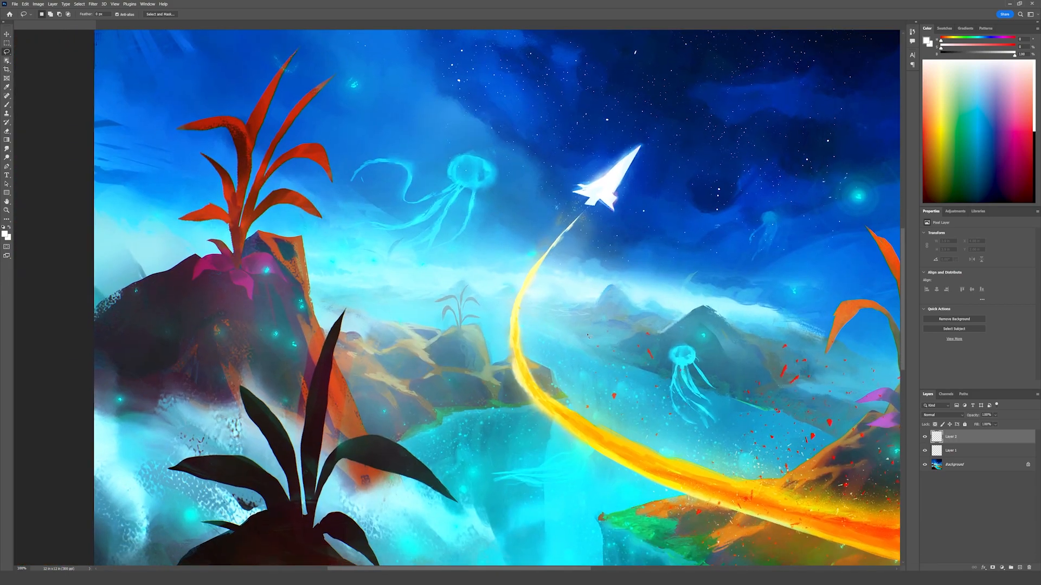
{"action": "left_click_drag", "start_coordinate": [710, 264], "coordinate": [577, 347]}
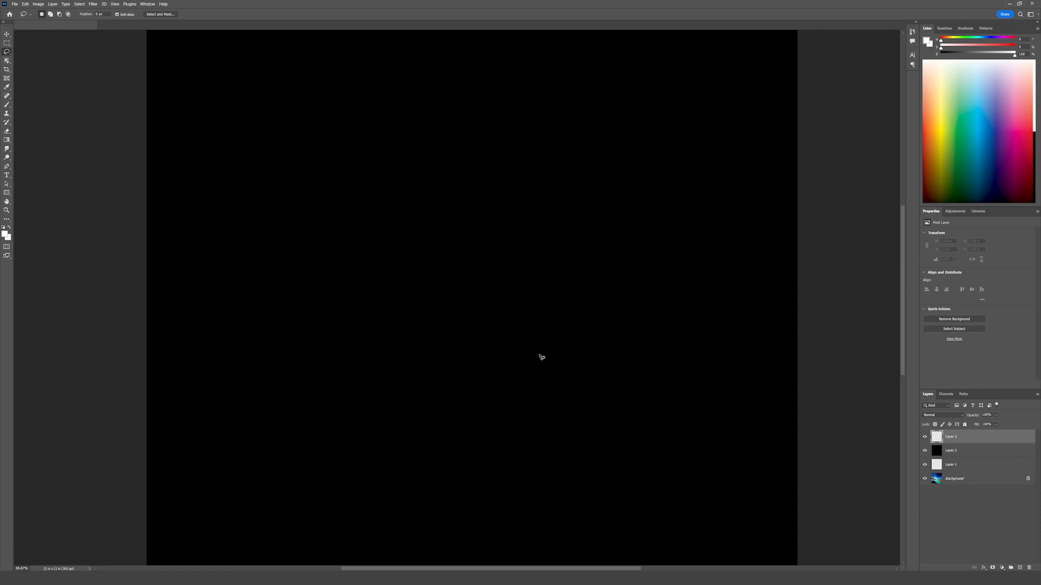
Step: Choose the regular Lasso Tool and draw practice freehand selections on the black canvas
{"action": "right_click", "coordinate": [6, 52]}
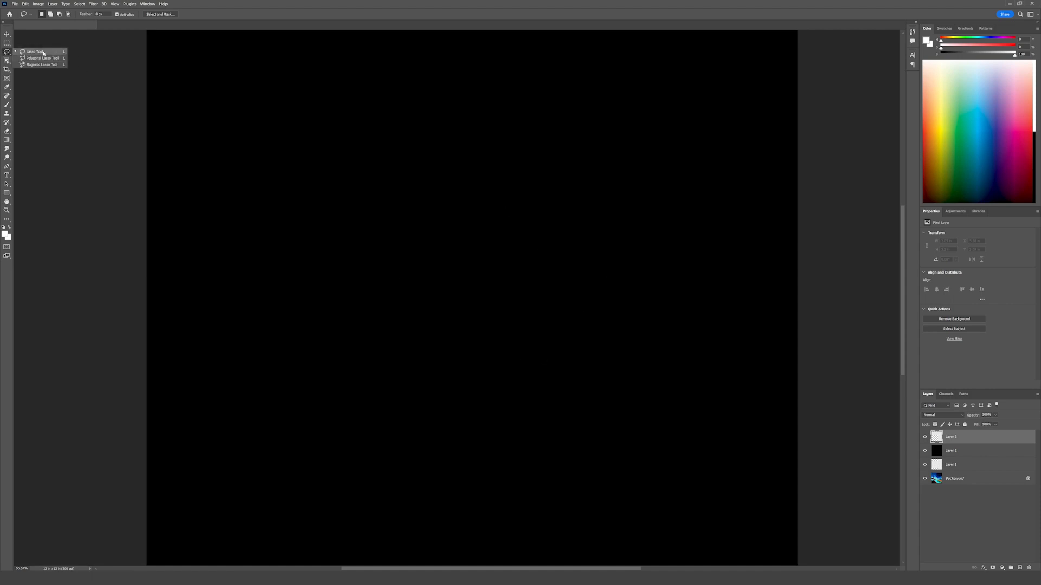
{"action": "left_click", "coordinate": [44, 52]}
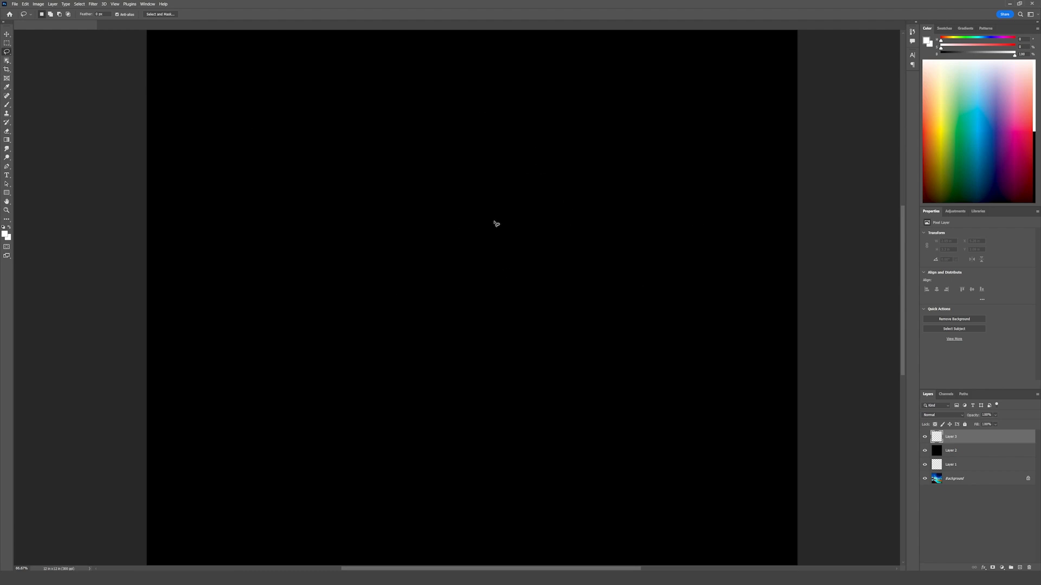
{"action": "mouse_move", "coordinate": [597, 150]}
{"action": "left_mouse_down"}
{"action": "mouse_move", "coordinate": [508, 205]}
{"action": "mouse_move", "coordinate": [527, 300]}
{"action": "mouse_move", "coordinate": [546, 309]}
{"action": "mouse_move", "coordinate": [590, 142]}
{"action": "left_mouse_up"}
{"action": "mouse_move", "coordinate": [523, 130]}
{"action": "left_mouse_down"}
{"action": "mouse_move", "coordinate": [593, 319]}
{"action": "mouse_move", "coordinate": [520, 135]}
{"action": "mouse_move", "coordinate": [655, 320]}
{"action": "mouse_move", "coordinate": [522, 124]}
{"action": "left_mouse_up"}
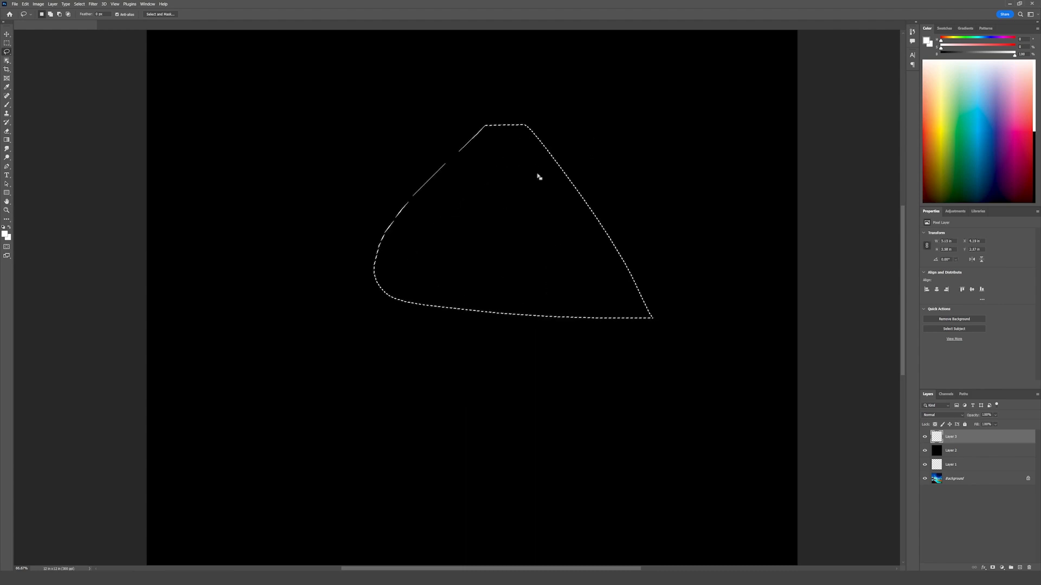
{"action": "left_click", "coordinate": [567, 102]}
{"action": "mouse_move", "coordinate": [590, 98]}
{"action": "left_mouse_down"}
{"action": "mouse_move", "coordinate": [553, 223]}
{"action": "mouse_move", "coordinate": [569, 174]}
{"action": "left_mouse_up"}
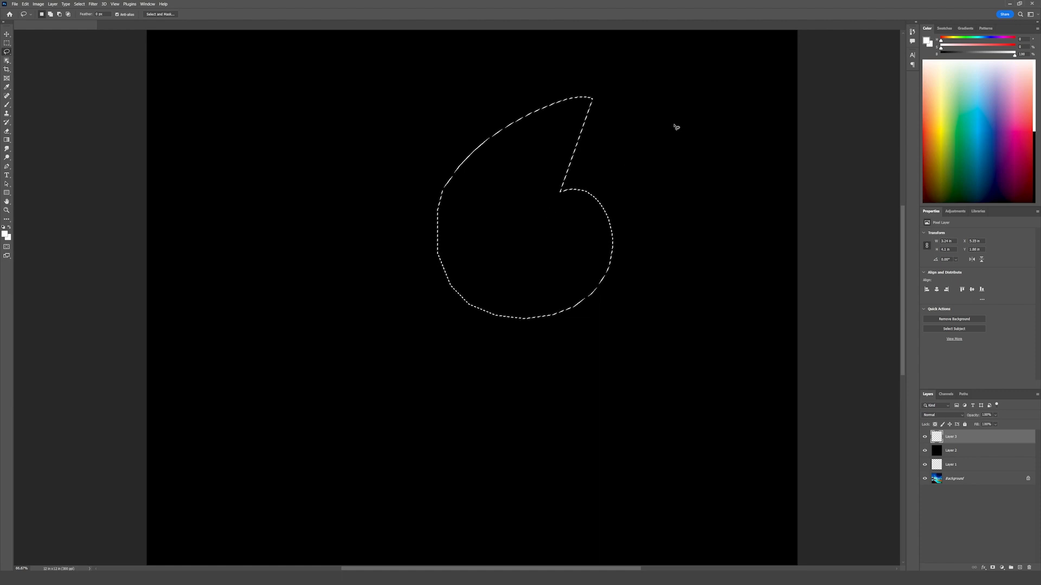
Step: Draw one lasso selection that combines freehand curves with straight polygonal segments, close it and deselect it
{"action": "mouse_move", "coordinate": [676, 170]}
{"action": "left_mouse_down"}
{"action": "mouse_move", "coordinate": [623, 119]}
{"action": "mouse_move", "coordinate": [547, 115]}
{"action": "mouse_move", "coordinate": [466, 174]}
{"action": "mouse_move", "coordinate": [400, 189]}
{"action": "mouse_move", "coordinate": [368, 217]}
{"action": "mouse_move", "coordinate": [371, 256]}
{"action": "left_mouse_up"}
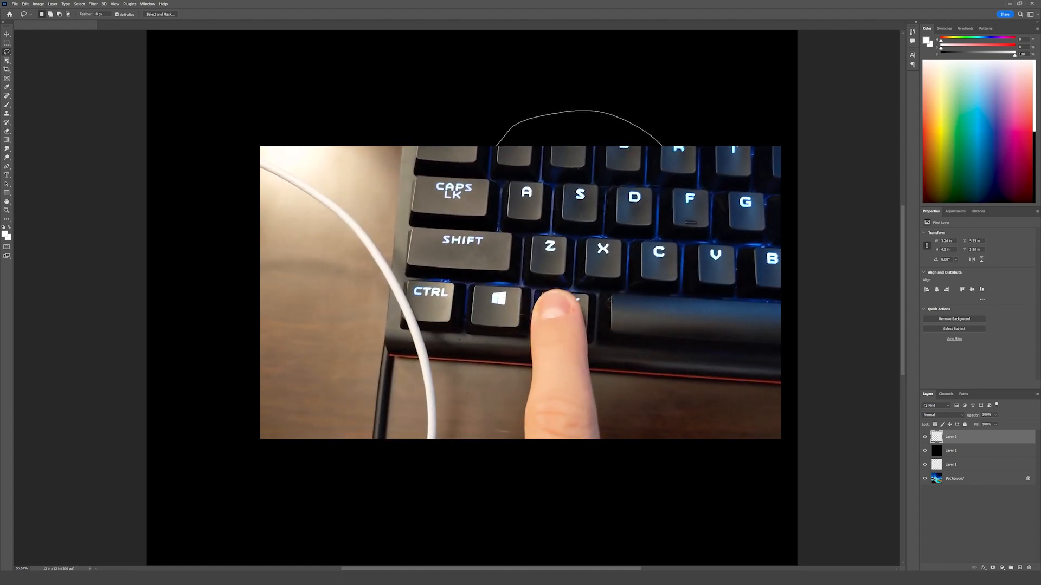
{"action": "key", "text": "alt"}
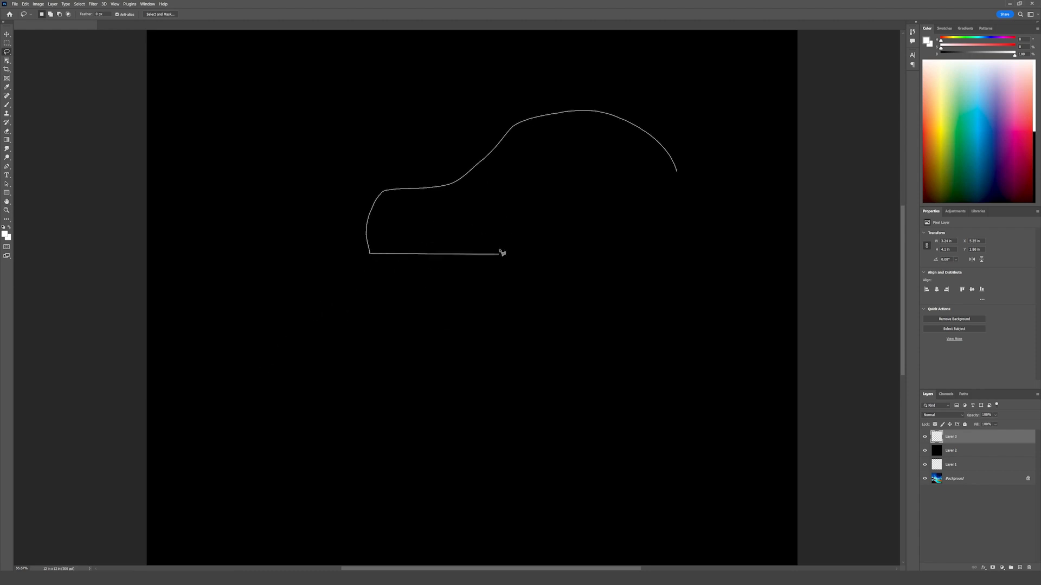
{"action": "left_click", "coordinate": [470, 222]}
{"action": "left_click", "coordinate": [456, 297]}
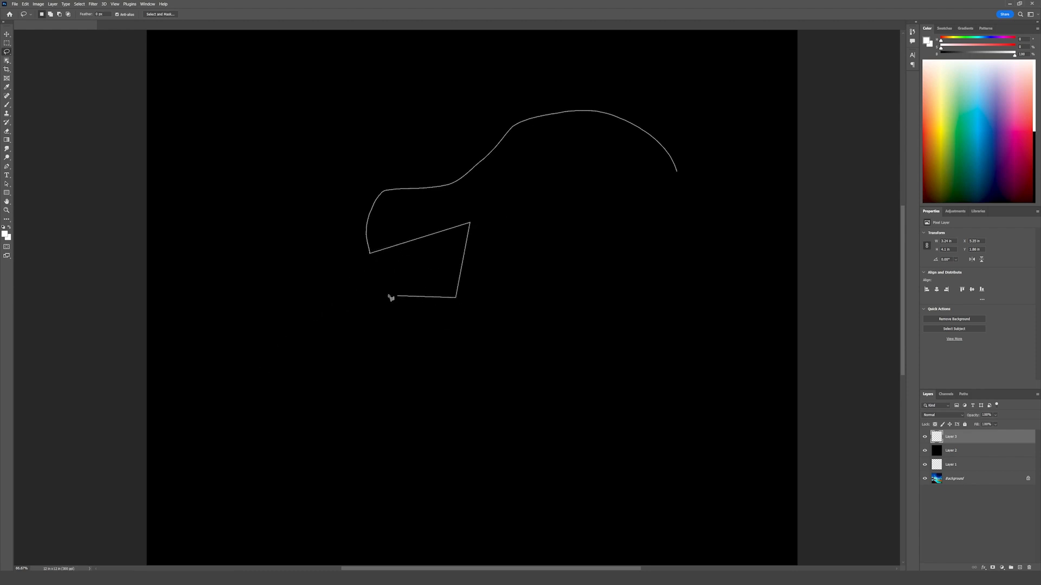
{"action": "left_click", "coordinate": [388, 295]}
{"action": "left_click", "coordinate": [489, 368]}
{"action": "left_click", "coordinate": [561, 317]}
{"action": "left_click", "coordinate": [522, 213]}
{"action": "left_click", "coordinate": [644, 223]}
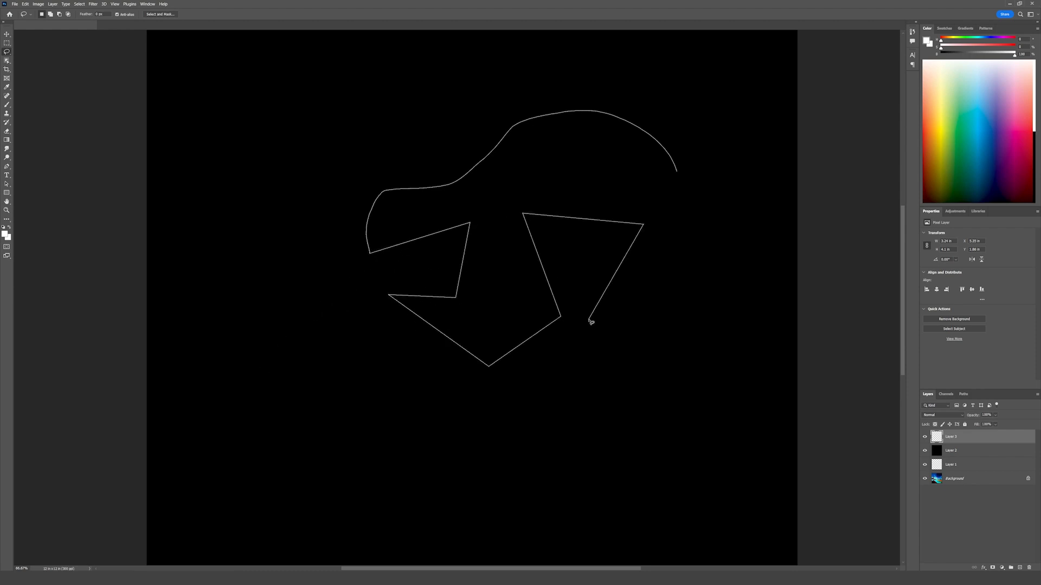
{"action": "left_click", "coordinate": [589, 320]}
{"action": "left_click", "coordinate": [518, 250]}
{"action": "left_click", "coordinate": [476, 352]}
{"action": "left_click", "coordinate": [633, 380]}
{"action": "left_click", "coordinate": [659, 269]}
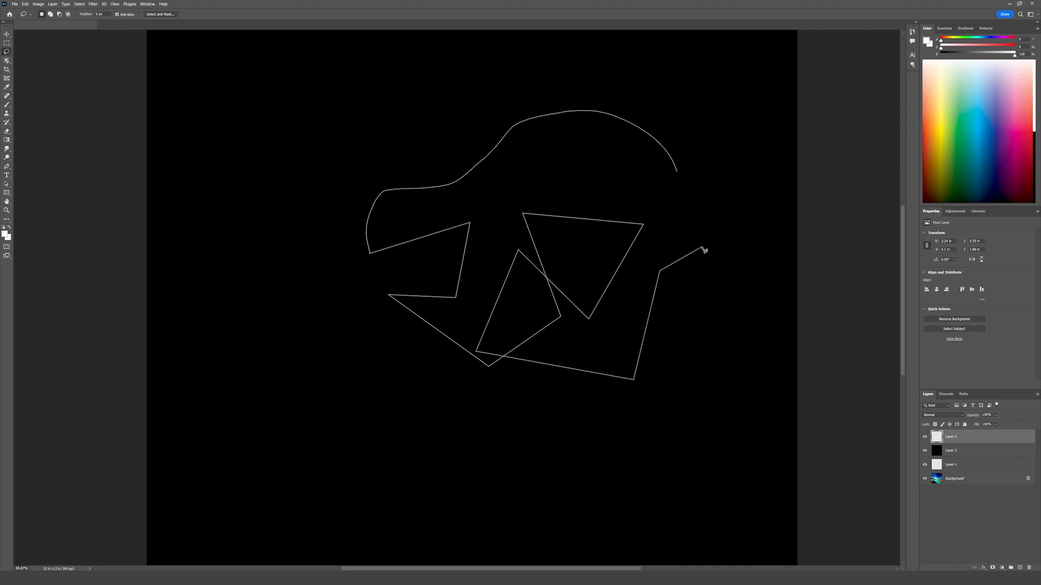
{"action": "mouse_move", "coordinate": [682, 208]}
{"action": "left_mouse_down"}
{"action": "mouse_move", "coordinate": [632, 181]}
{"action": "mouse_move", "coordinate": [550, 166]}
{"action": "mouse_move", "coordinate": [422, 114]}
{"action": "mouse_move", "coordinate": [387, 128]}
{"action": "mouse_move", "coordinate": [318, 222]}
{"action": "mouse_move", "coordinate": [372, 402]}
{"action": "left_mouse_up"}
{"action": "key", "text": "Return"}
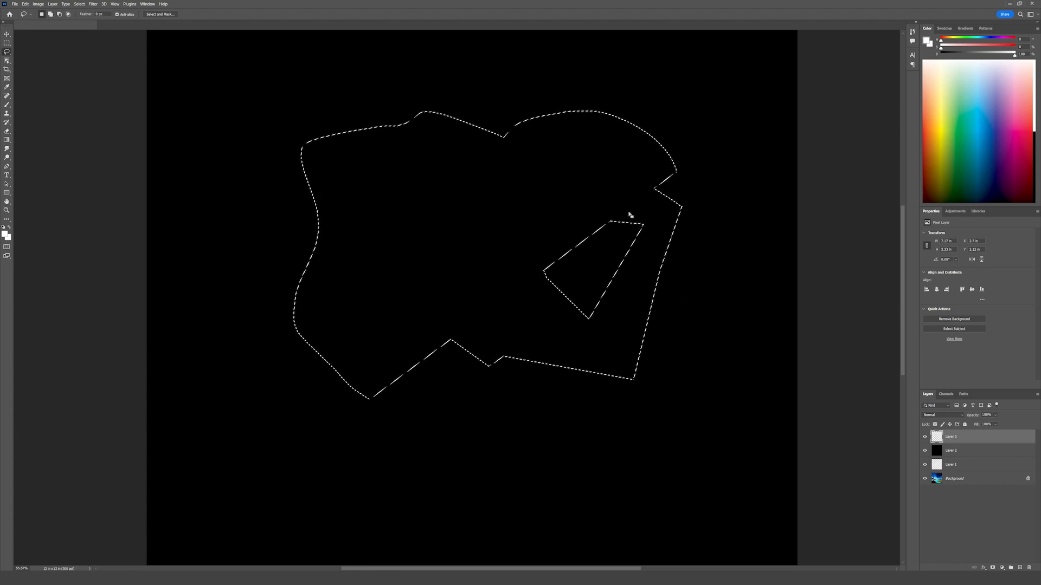
{"action": "key", "text": "ctrl+d"}
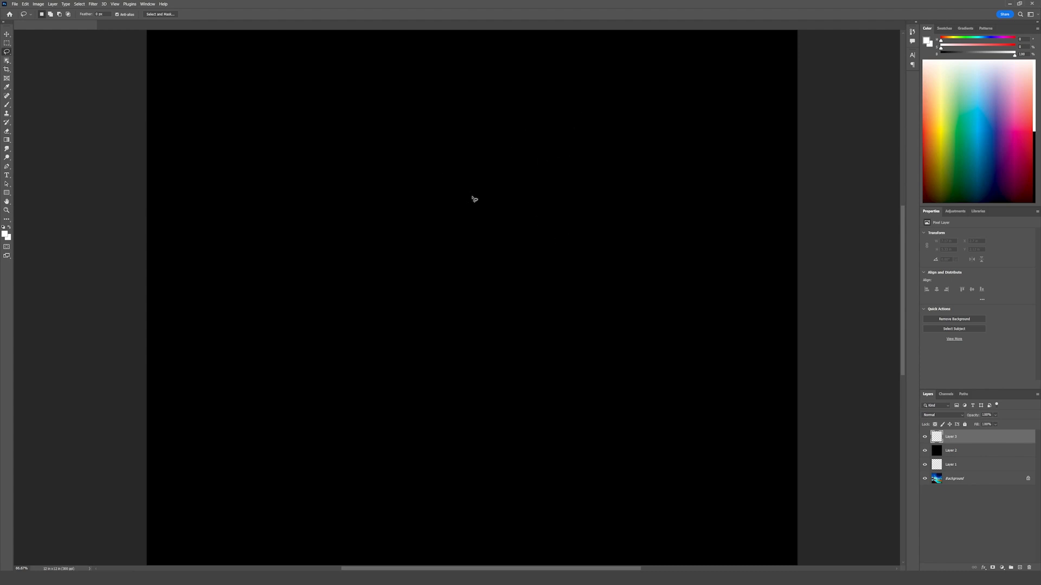
Step: Draw a narrow, pointed wedge-shaped lasso selection on Layer 3 as the base of the spaceship silhouette
{"action": "mouse_move", "coordinate": [568, 154]}
{"action": "left_mouse_down"}
{"action": "mouse_move", "coordinate": [543, 145]}
{"action": "mouse_move", "coordinate": [480, 157]}
{"action": "left_mouse_up"}
{"action": "left_click", "coordinate": [516, 168]}
{"action": "mouse_move", "coordinate": [542, 148]}
{"action": "left_mouse_down"}
{"action": "mouse_move", "coordinate": [521, 195]}
{"action": "mouse_move", "coordinate": [425, 299]}
{"action": "mouse_move", "coordinate": [473, 345]}
{"action": "left_mouse_up"}
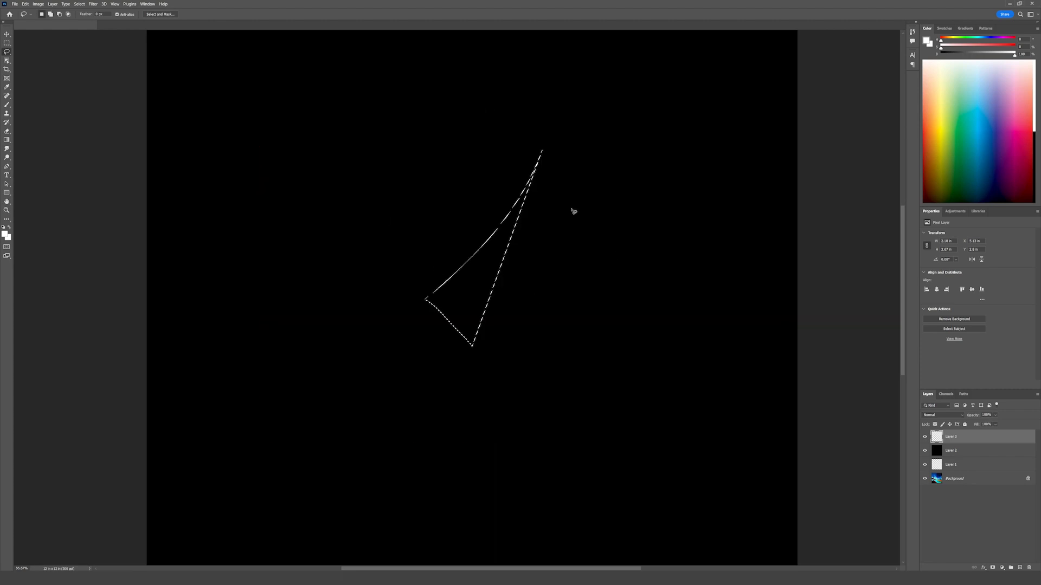
Step: Add straight-edged areas to the wedge selection to form the ship's upper-left wing and extend its nose
{"action": "mouse_move", "coordinate": [541, 163]}
{"action": "left_mouse_down"}
{"action": "mouse_move", "coordinate": [430, 241]}
{"action": "mouse_move", "coordinate": [477, 314]}
{"action": "mouse_move", "coordinate": [541, 158]}
{"action": "left_mouse_up"}
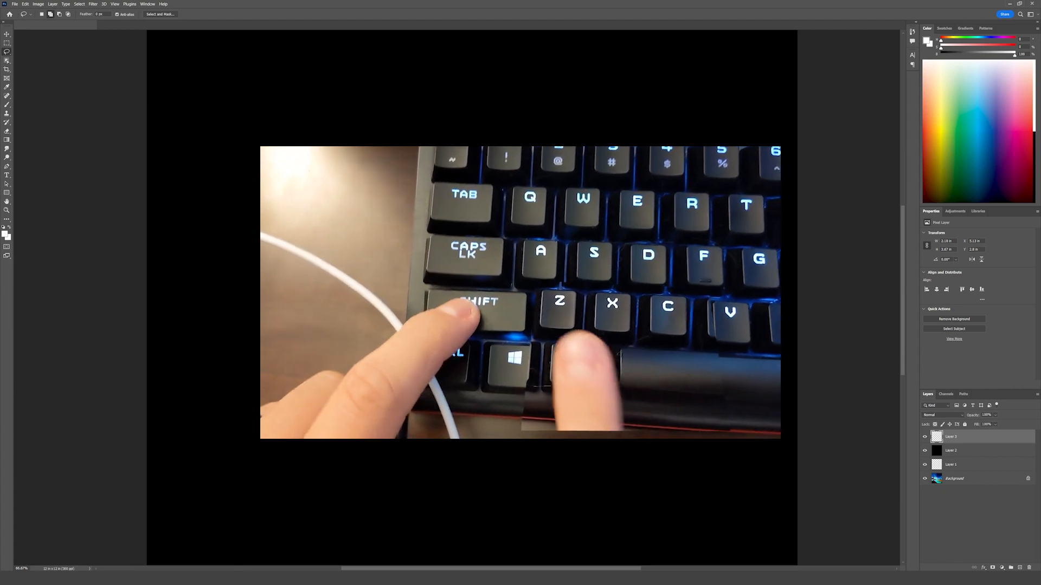
{"action": "left_click", "coordinate": [382, 242], "text": "alt"}
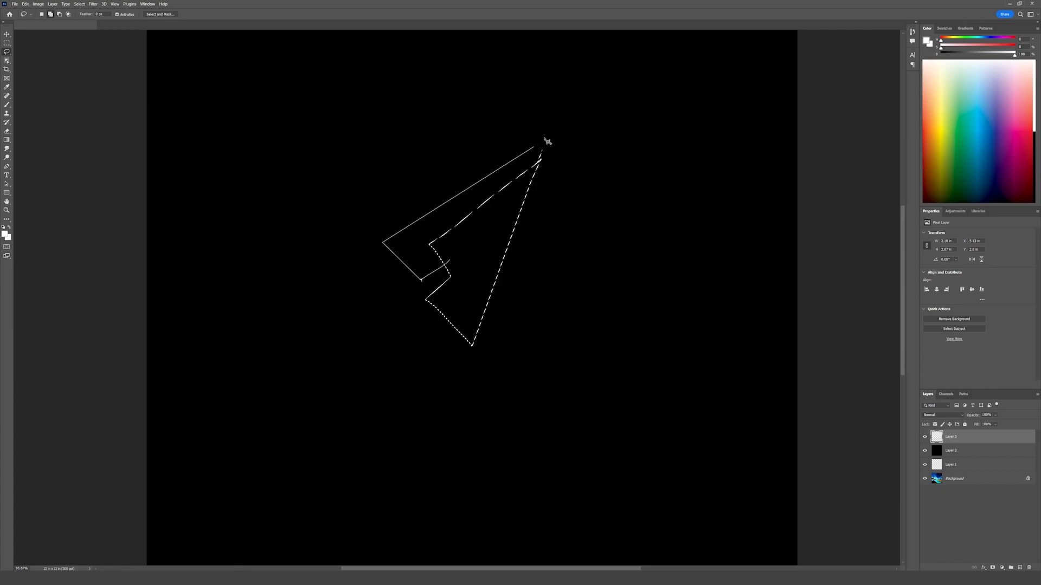
{"action": "left_click", "coordinate": [549, 133], "text": "alt"}
{"action": "left_click", "coordinate": [496, 230], "text": "alt"}
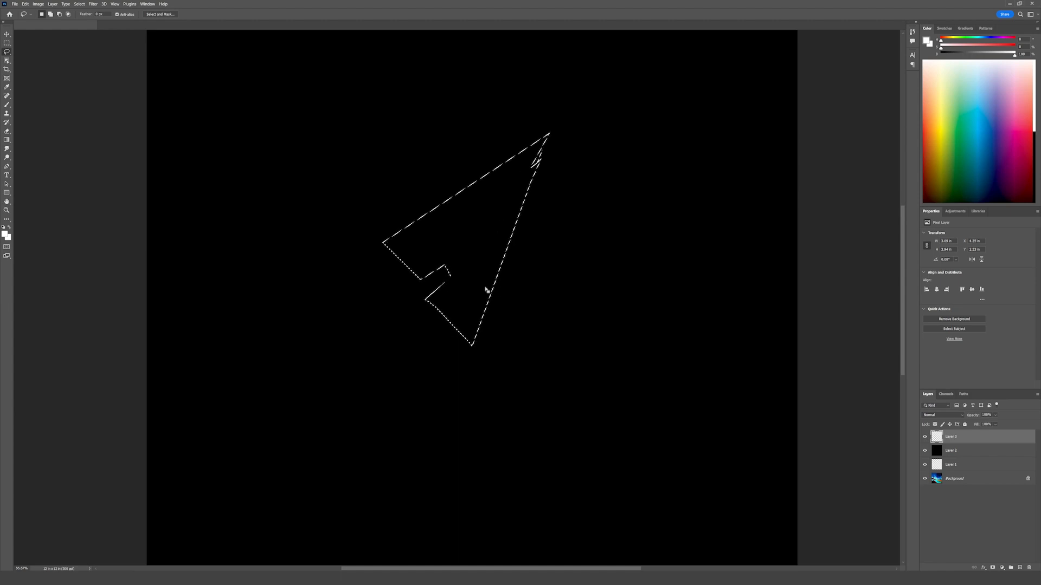
Step: Extend the ship selection with jagged tail shapes between the wings and a longer, sharper nose
{"action": "left_click_drag", "start_coordinate": [542, 154], "coordinate": [489, 189]}
{"action": "mouse_move", "coordinate": [387, 278]}
{"action": "left_mouse_down"}
{"action": "mouse_move", "coordinate": [362, 292]}
{"action": "mouse_move", "coordinate": [368, 313]}
{"action": "mouse_move", "coordinate": [391, 342]}
{"action": "mouse_move", "coordinate": [415, 330]}
{"action": "left_mouse_up"}
{"action": "mouse_move", "coordinate": [554, 142]}
{"action": "left_mouse_down"}
{"action": "mouse_move", "coordinate": [555, 129]}
{"action": "mouse_move", "coordinate": [521, 205]}
{"action": "left_mouse_up"}
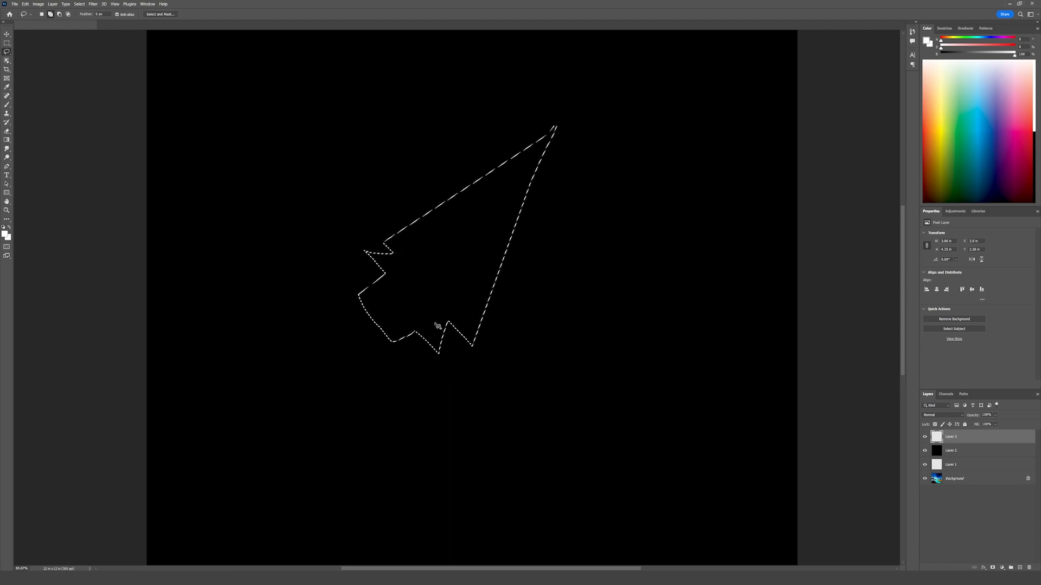
Step: Subtract from the ship selection at the tail and along both long sides to give them inward curves
{"action": "left_click_drag", "start_coordinate": [390, 288], "coordinate": [409, 409]}
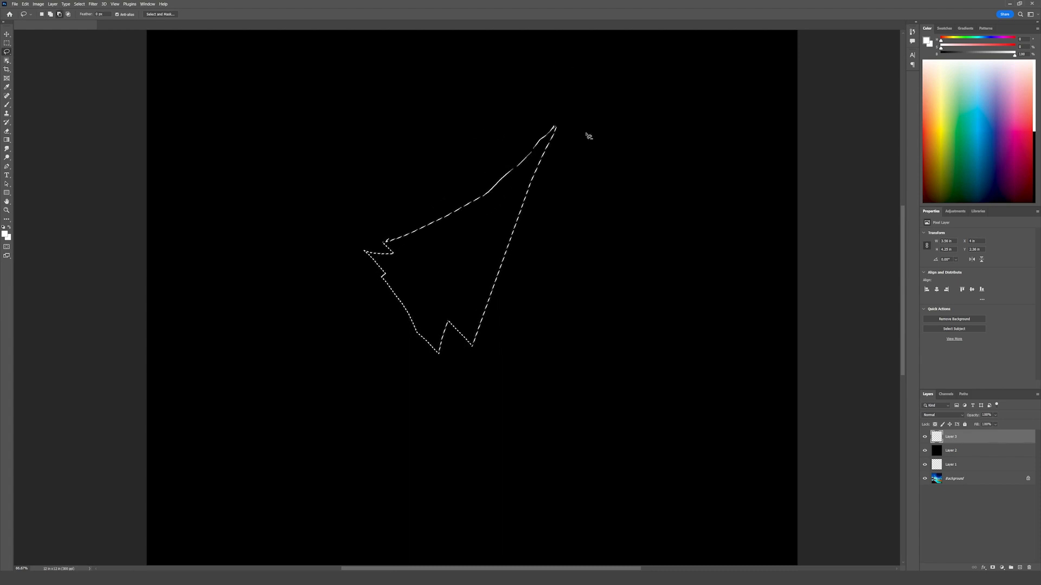
{"action": "left_click_drag", "start_coordinate": [443, 137], "coordinate": [567, 127]}
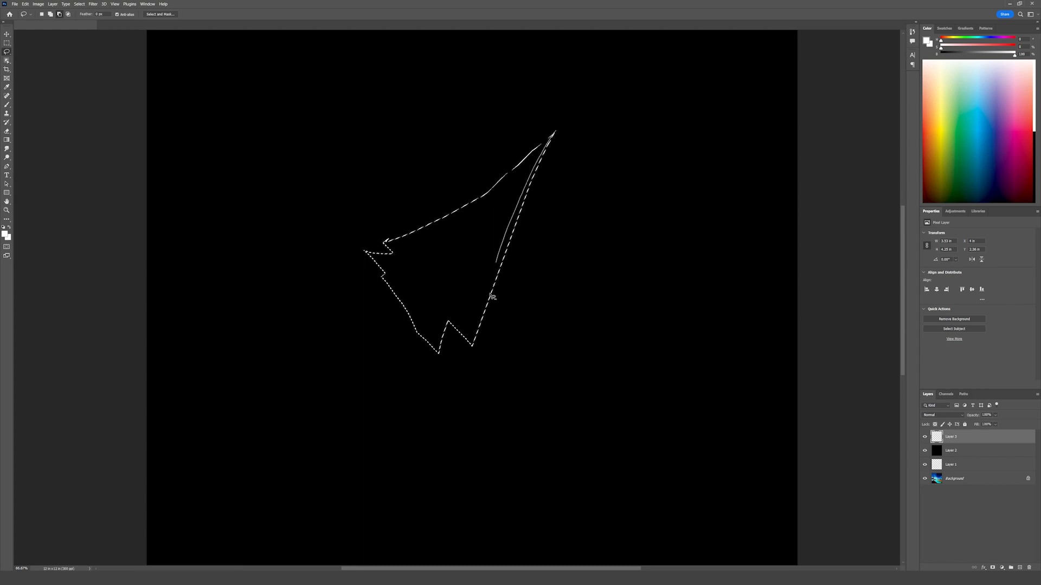
{"action": "left_click_drag", "start_coordinate": [492, 297], "coordinate": [491, 300]}
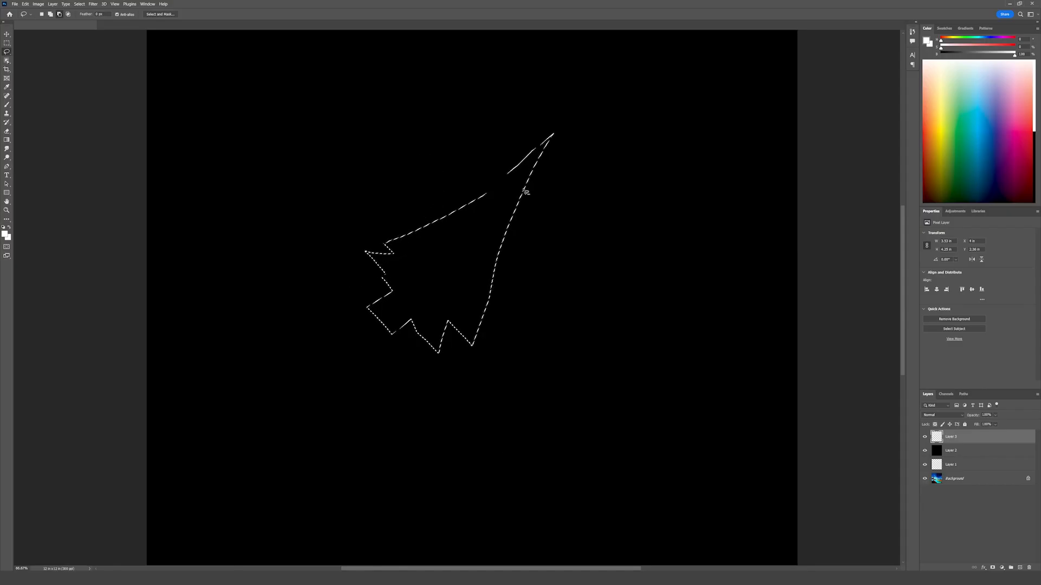
Step: Trim the nose tip and the lower-right side of the ship selection to shorten and slim the silhouette
{"action": "left_click_drag", "start_coordinate": [561, 145], "coordinate": [583, 79]}
{"action": "key", "text": "ctrl+d"}
{"action": "key", "text": "ctrl+z"}
{"action": "mouse_move", "coordinate": [495, 251]}
{"action": "left_mouse_down"}
{"action": "mouse_move", "coordinate": [540, 411]}
{"action": "mouse_move", "coordinate": [606, 312]}
{"action": "left_mouse_up"}
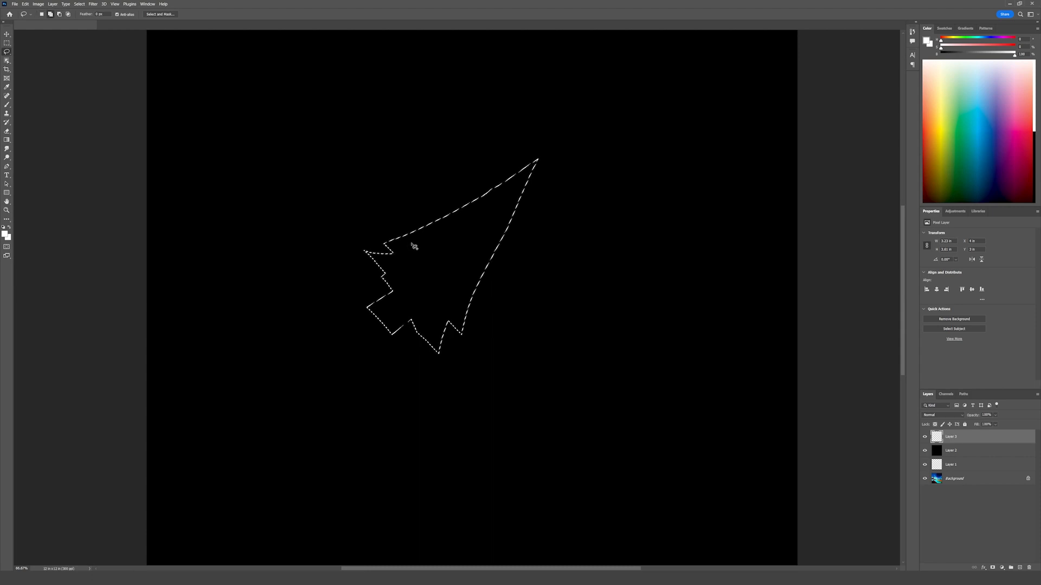
Step: Reshape the left wing and tail edge of the ship selection, extending the wingtip outward with a cleaner straight edge
{"action": "mouse_move", "coordinate": [453, 285]}
{"action": "left_mouse_down"}
{"action": "mouse_move", "coordinate": [437, 251]}
{"action": "mouse_move", "coordinate": [483, 170]}
{"action": "mouse_move", "coordinate": [391, 259]}
{"action": "left_mouse_up"}
{"action": "mouse_move", "coordinate": [544, 167]}
{"action": "left_mouse_down"}
{"action": "mouse_move", "coordinate": [543, 156]}
{"action": "mouse_move", "coordinate": [505, 197]}
{"action": "left_mouse_up"}
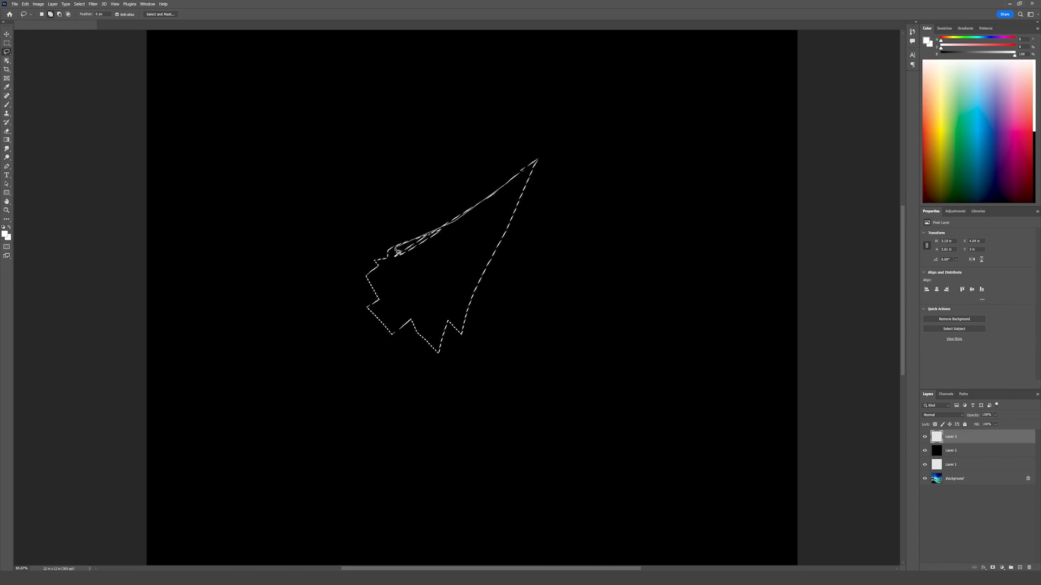
{"action": "left_click_drag", "start_coordinate": [485, 217], "coordinate": [504, 191]}
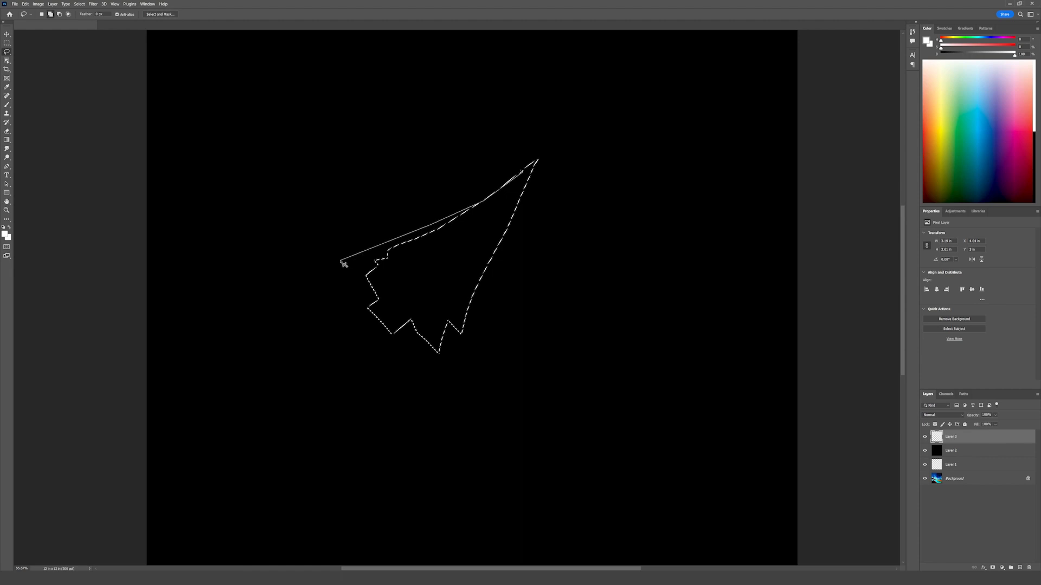
{"action": "key", "text": "ctrl+shift+z"}
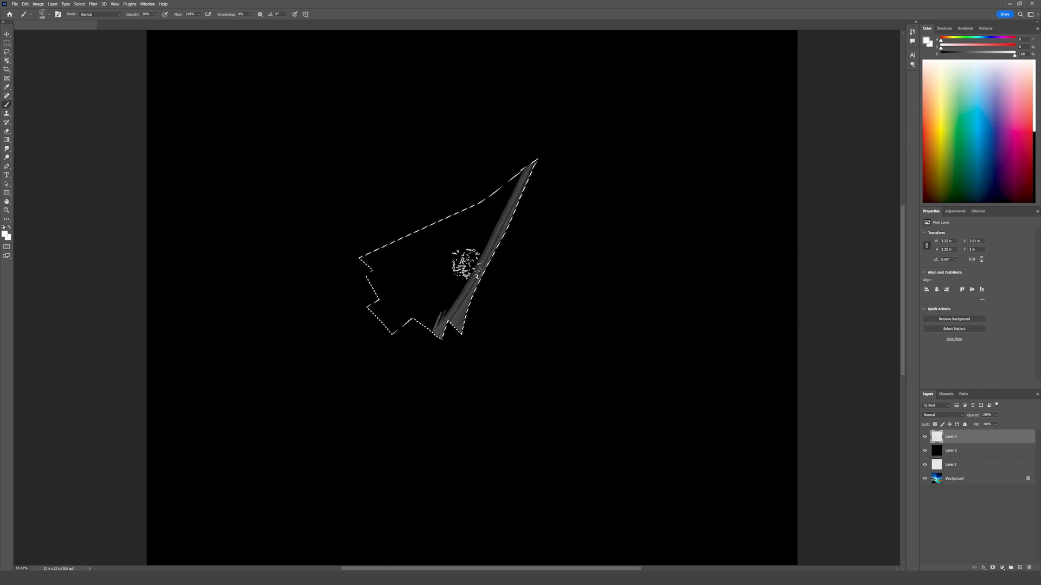
Step: Paint the ship selection solid white with the Brush at 100% opacity and deselect it
{"action": "mouse_move", "coordinate": [465, 264]}
{"action": "left_mouse_down"}
{"action": "mouse_move", "coordinate": [353, 368]}
{"action": "mouse_move", "coordinate": [359, 323]}
{"action": "mouse_move", "coordinate": [335, 282]}
{"action": "mouse_move", "coordinate": [436, 321]}
{"action": "mouse_move", "coordinate": [421, 360]}
{"action": "left_mouse_up"}
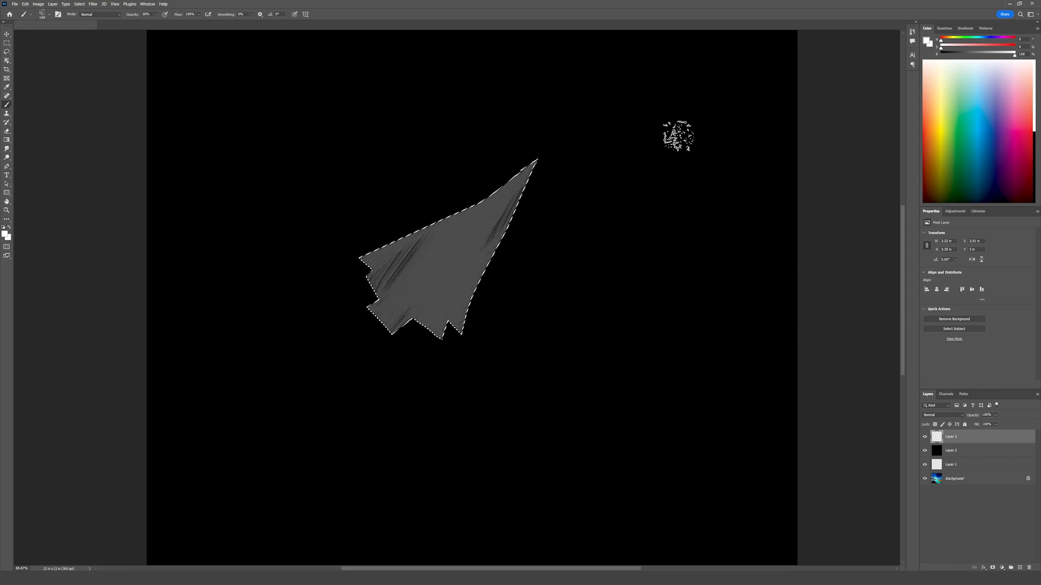
{"action": "left_click", "coordinate": [492, 233], "text": "alt"}
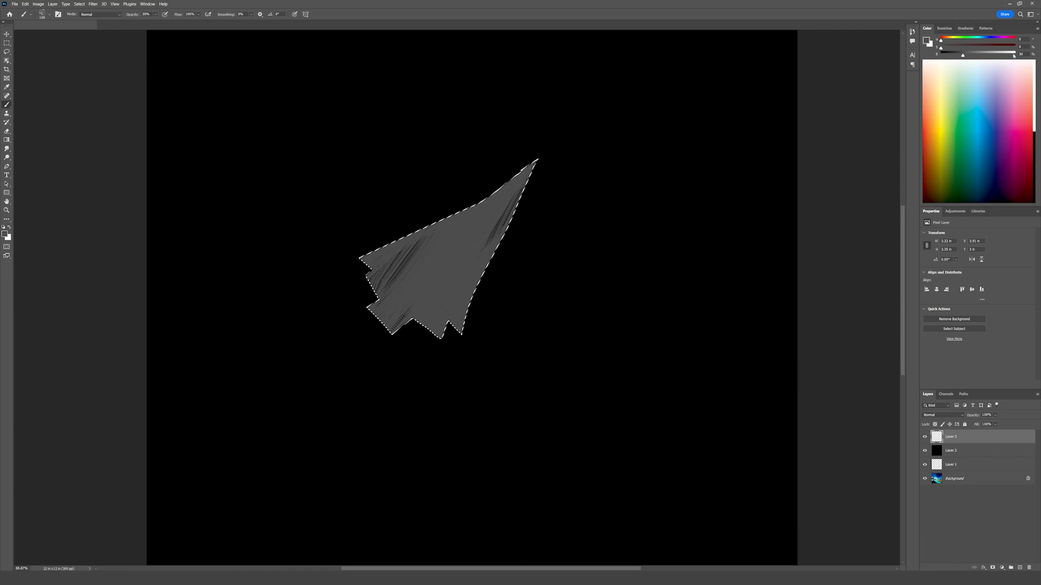
{"action": "left_click", "coordinate": [1034, 66]}
{"action": "left_click_drag", "start_coordinate": [580, 150], "coordinate": [498, 226]}
{"action": "key", "text": "0"}
{"action": "mouse_move", "coordinate": [555, 144]}
{"action": "left_mouse_down"}
{"action": "mouse_move", "coordinate": [527, 214]}
{"action": "mouse_move", "coordinate": [520, 172]}
{"action": "mouse_move", "coordinate": [466, 242]}
{"action": "mouse_move", "coordinate": [506, 217]}
{"action": "mouse_move", "coordinate": [454, 300]}
{"action": "mouse_move", "coordinate": [557, 163]}
{"action": "mouse_move", "coordinate": [427, 339]}
{"action": "left_mouse_up"}
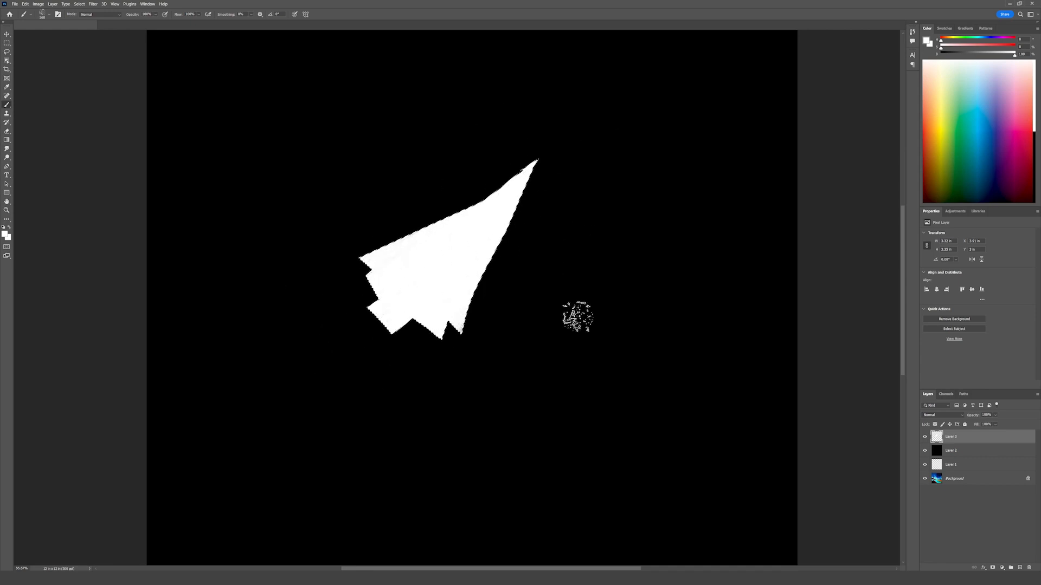
{"action": "key", "text": "ctrl+d"}
Step: Lasso the uneven strip along the white ship's upper nose edge, delete it and deselect
{"action": "key", "text": "l"}
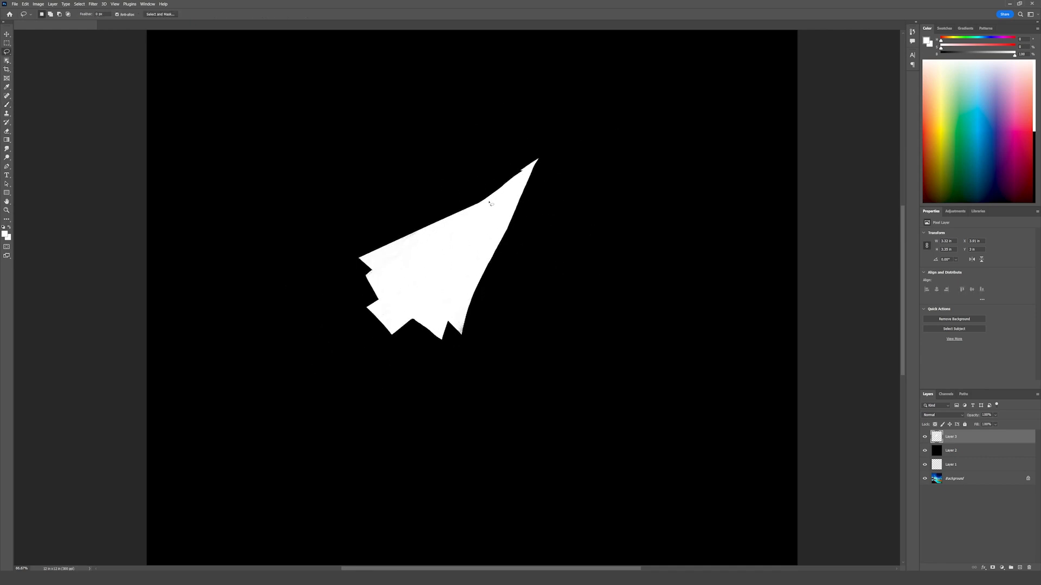
{"action": "mouse_move", "coordinate": [481, 203]}
{"action": "left_mouse_down"}
{"action": "mouse_move", "coordinate": [573, 134]}
{"action": "mouse_move", "coordinate": [332, 63]}
{"action": "mouse_move", "coordinate": [241, 98]}
{"action": "left_mouse_up"}
{"action": "key", "text": "Delete"}
{"action": "key", "text": "ctrl+d"}
{"action": "key", "text": "ctrl+minus"}
{"action": "key", "text": "ctrl+minus"}
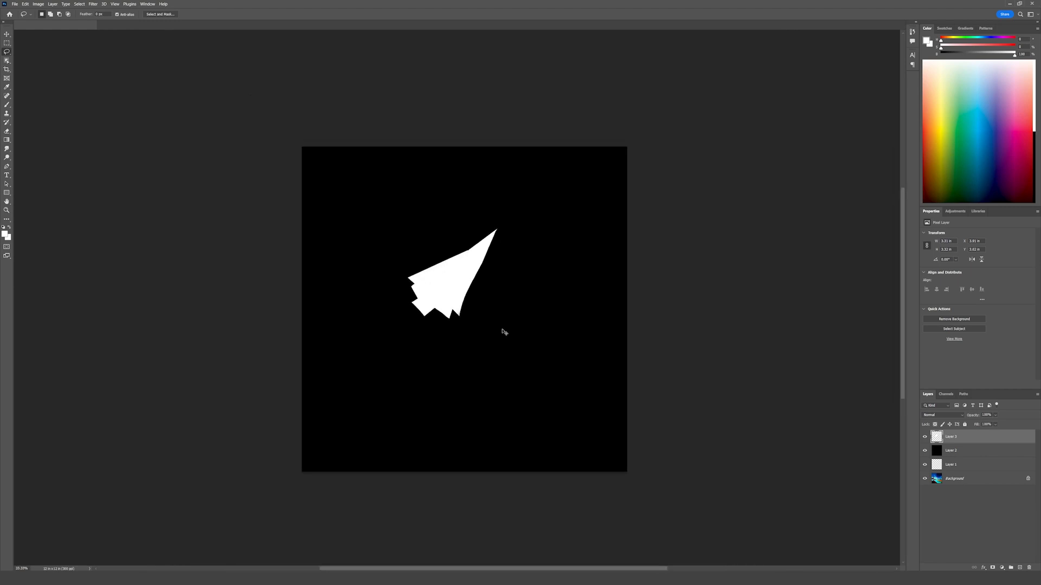
{"action": "key", "text": "ctrl+plus"}
{"action": "key", "text": "ctrl+plus"}
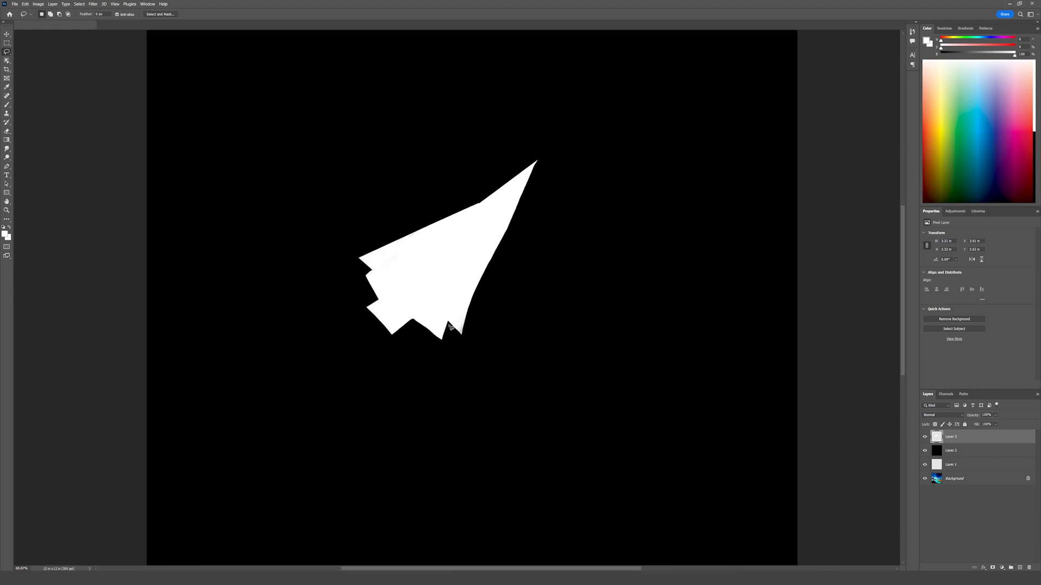
Step: Lock the ship layer's transparent pixels and add a new layer clipped to it for shading
{"action": "mouse_move", "coordinate": [451, 326]}
{"action": "left_mouse_down"}
{"action": "mouse_move", "coordinate": [428, 290]}
{"action": "mouse_move", "coordinate": [407, 344]}
{"action": "left_mouse_up"}
{"action": "left_click", "coordinate": [454, 292]}
{"action": "left_click", "coordinate": [934, 425]}
{"action": "key", "text": "ctrl+shift+alt+n"}
{"action": "left_click", "coordinate": [959, 442], "text": "alt"}
Step: Lasso the lower tail section around the rear notch, brush it light gray on the clipped layer and deselect
{"action": "mouse_move", "coordinate": [466, 338]}
{"action": "left_mouse_down"}
{"action": "mouse_move", "coordinate": [421, 298]}
{"action": "mouse_move", "coordinate": [358, 358]}
{"action": "mouse_move", "coordinate": [541, 415]}
{"action": "left_mouse_up"}
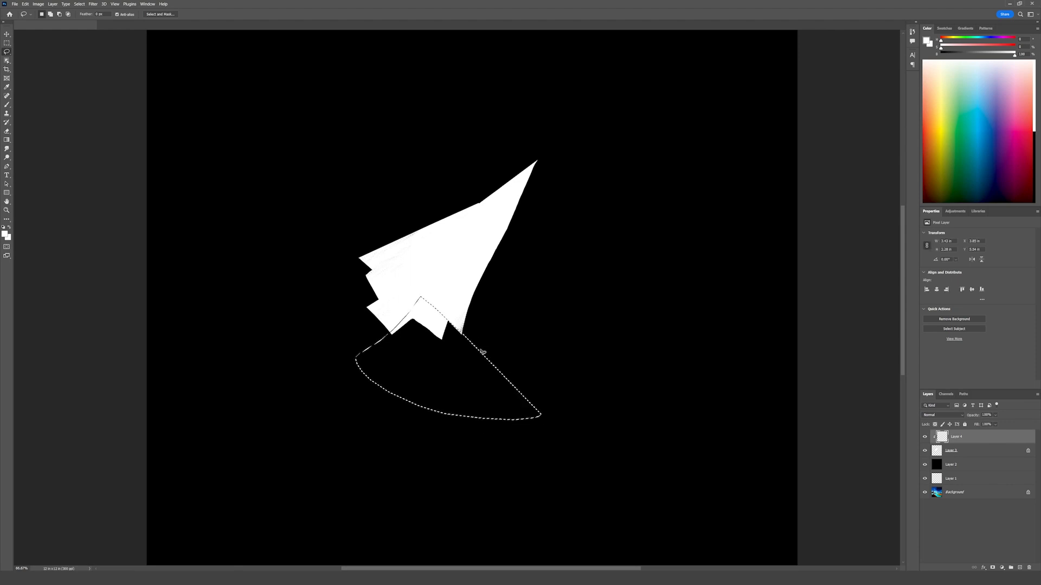
{"action": "key", "text": "b"}
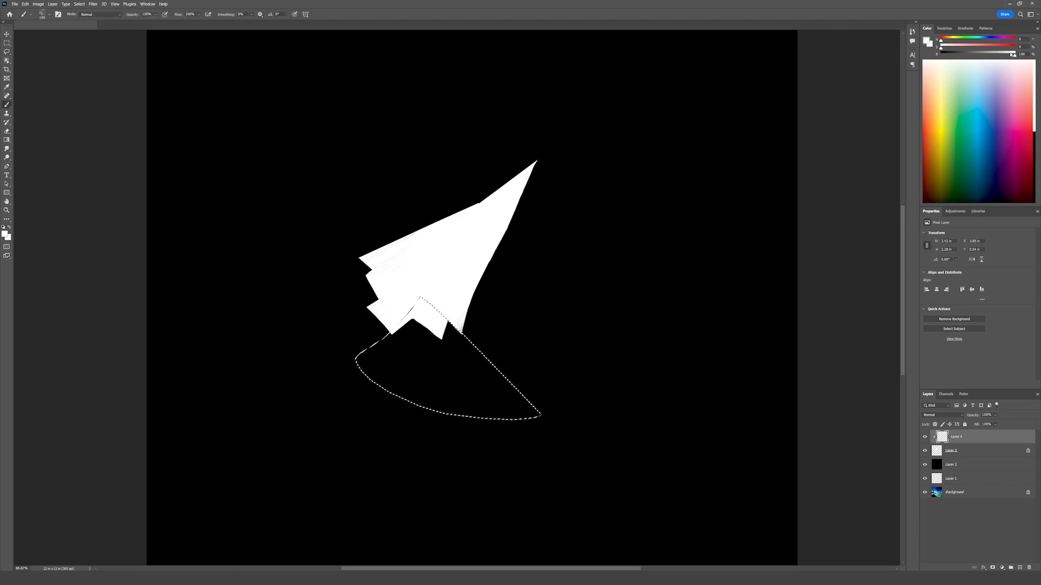
{"action": "left_click_drag", "start_coordinate": [1015, 55], "coordinate": [997, 57]}
{"action": "left_click_drag", "start_coordinate": [423, 312], "coordinate": [441, 328]}
{"action": "key", "text": "ctrl+d"}
{"action": "key", "text": "l"}
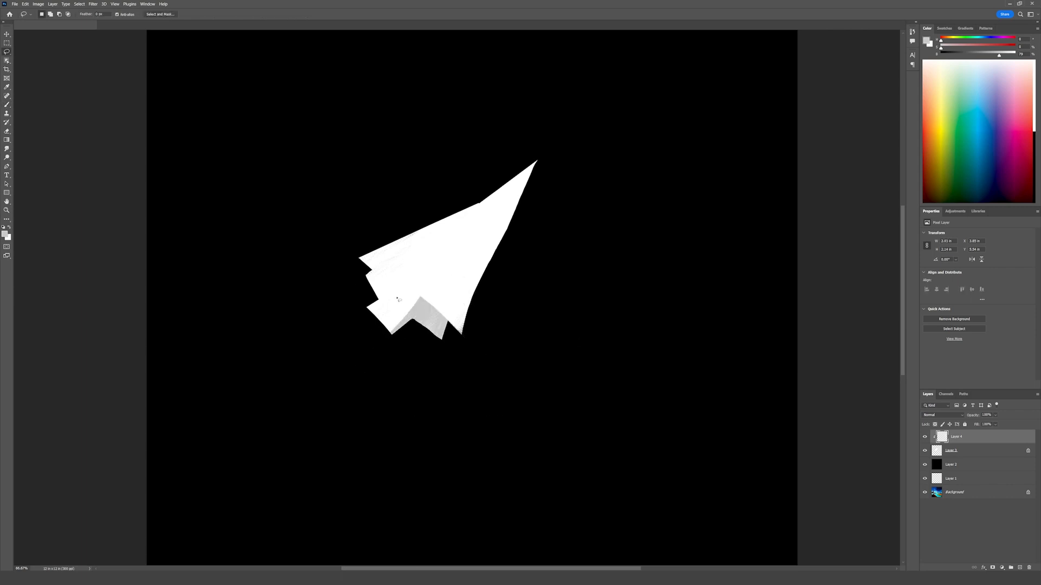
Step: Lasso the rear part of the ship's left wing, shade it light gray with the Brush and deselect
{"action": "mouse_move", "coordinate": [402, 276]}
{"action": "left_mouse_down"}
{"action": "mouse_move", "coordinate": [374, 304]}
{"action": "mouse_move", "coordinate": [376, 292]}
{"action": "left_mouse_up"}
{"action": "key", "text": "b"}
{"action": "key", "text": "ctrl+d"}
{"action": "key", "text": "l"}
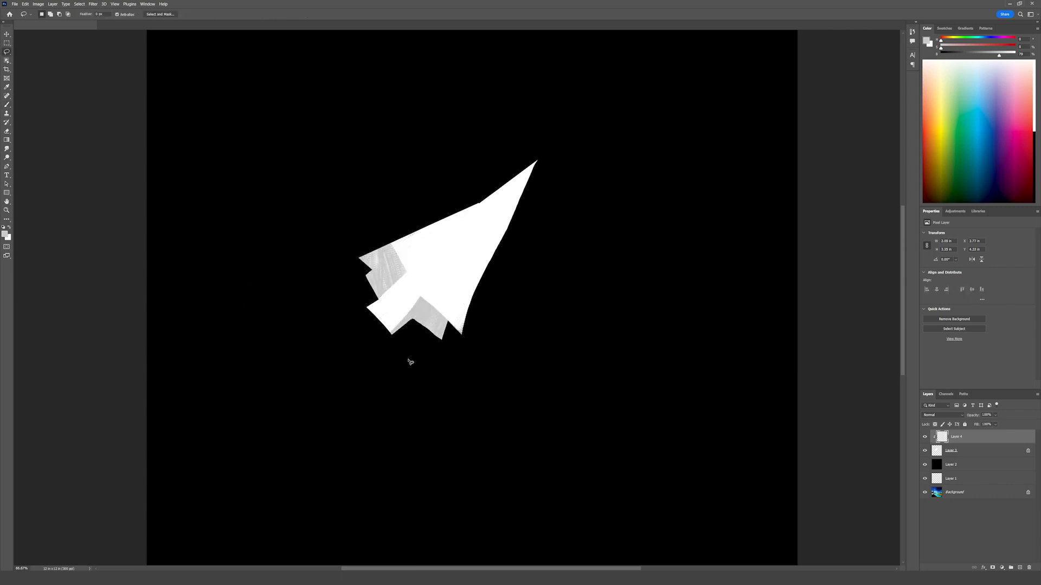
Step: Lasso the ship's right side from nose tip to tail, brush light gray shading inside and deselect
{"action": "mouse_move", "coordinate": [537, 159]}
{"action": "left_mouse_down"}
{"action": "mouse_move", "coordinate": [656, 90]}
{"action": "mouse_move", "coordinate": [657, 100]}
{"action": "left_mouse_up"}
{"action": "key", "text": "b"}
{"action": "mouse_move", "coordinate": [533, 179]}
{"action": "left_mouse_down"}
{"action": "mouse_move", "coordinate": [453, 348]}
{"action": "mouse_move", "coordinate": [417, 391]}
{"action": "left_mouse_up"}
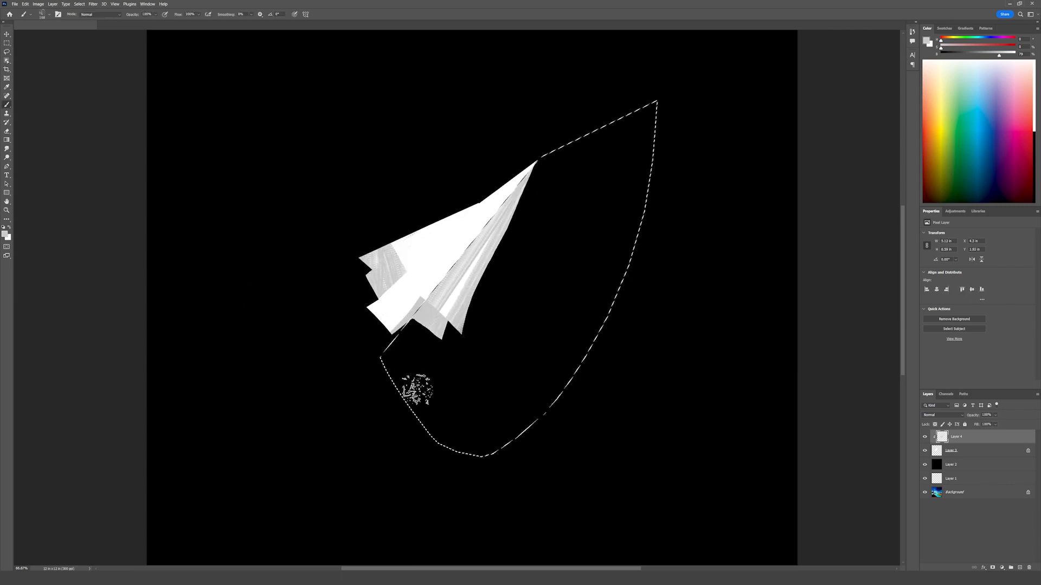
{"action": "key", "text": "ctrl+d"}
{"action": "key", "text": "l"}
Step: Lasso the central fuselage from the nose tip to a straight tail edge, paint it white and deselect
{"action": "mouse_move", "coordinate": [535, 161]}
{"action": "left_mouse_down"}
{"action": "mouse_move", "coordinate": [349, 293]}
{"action": "mouse_move", "coordinate": [365, 305]}
{"action": "mouse_move", "coordinate": [536, 160]}
{"action": "left_mouse_up"}
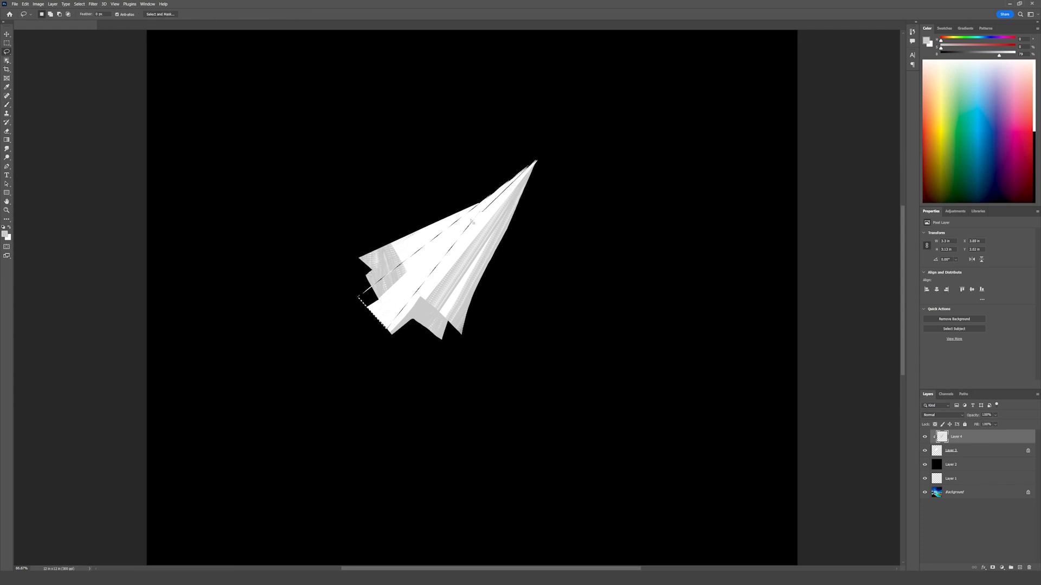
{"action": "key", "text": "b"}
{"action": "left_click", "coordinate": [482, 220], "text": "alt"}
{"action": "mouse_move", "coordinate": [390, 282]}
{"action": "left_mouse_down"}
{"action": "mouse_move", "coordinate": [430, 243]}
{"action": "mouse_move", "coordinate": [375, 304]}
{"action": "left_mouse_up"}
{"action": "key", "text": "ctrl+d"}
{"action": "key", "text": "l"}
Step: Lasso the area beyond the fuselage's upper-left edge, shade the left wing light gray and deselect
{"action": "left_click_drag", "start_coordinate": [537, 160], "coordinate": [501, 185]}
{"action": "key", "text": "b"}
{"action": "left_click", "coordinate": [390, 258], "text": "alt"}
{"action": "left_click_drag", "start_coordinate": [425, 234], "coordinate": [473, 191]}
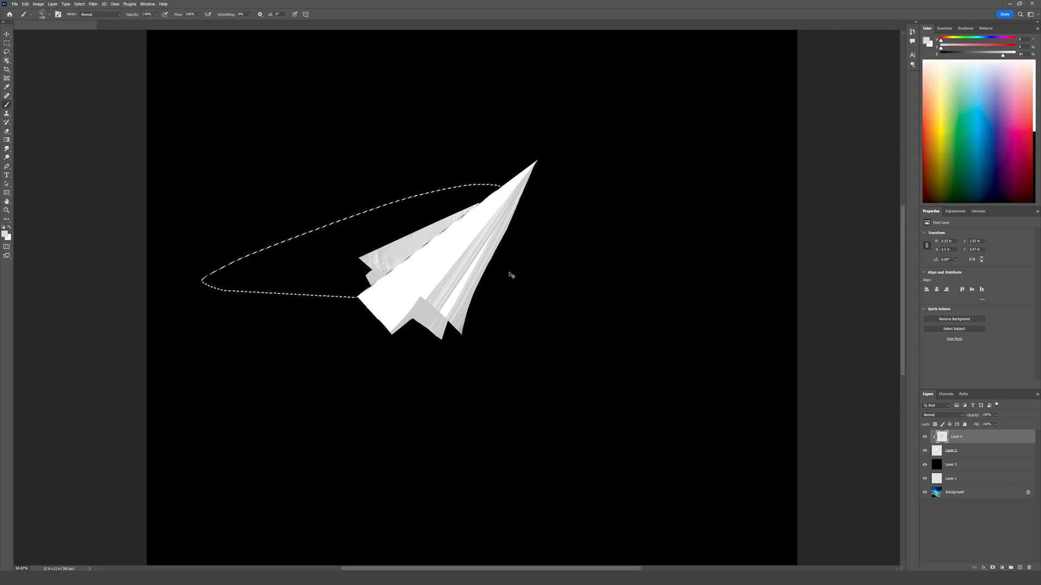
{"action": "key", "text": "ctrl+d"}
{"action": "key", "text": "l"}
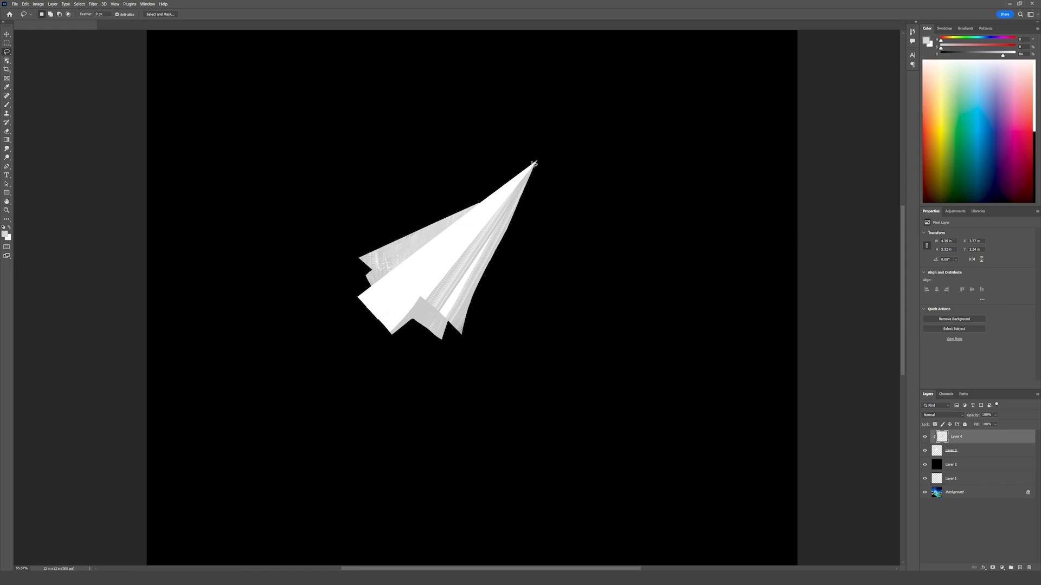
Step: Lasso a section from the nose tip down along the fuselage and brush shading inside it
{"action": "mouse_move", "coordinate": [534, 164]}
{"action": "left_mouse_down"}
{"action": "mouse_move", "coordinate": [394, 259]}
{"action": "mouse_move", "coordinate": [401, 278]}
{"action": "mouse_move", "coordinate": [534, 162]}
{"action": "mouse_move", "coordinate": [472, 170]}
{"action": "mouse_move", "coordinate": [445, 241]}
{"action": "left_mouse_up"}
{"action": "key", "text": "b"}
{"action": "left_click", "coordinate": [459, 240], "text": "alt"}
Step: Select the ship silhouette layer and hide all layers above the Background to show the full painting
{"action": "left_click", "coordinate": [984, 452]}
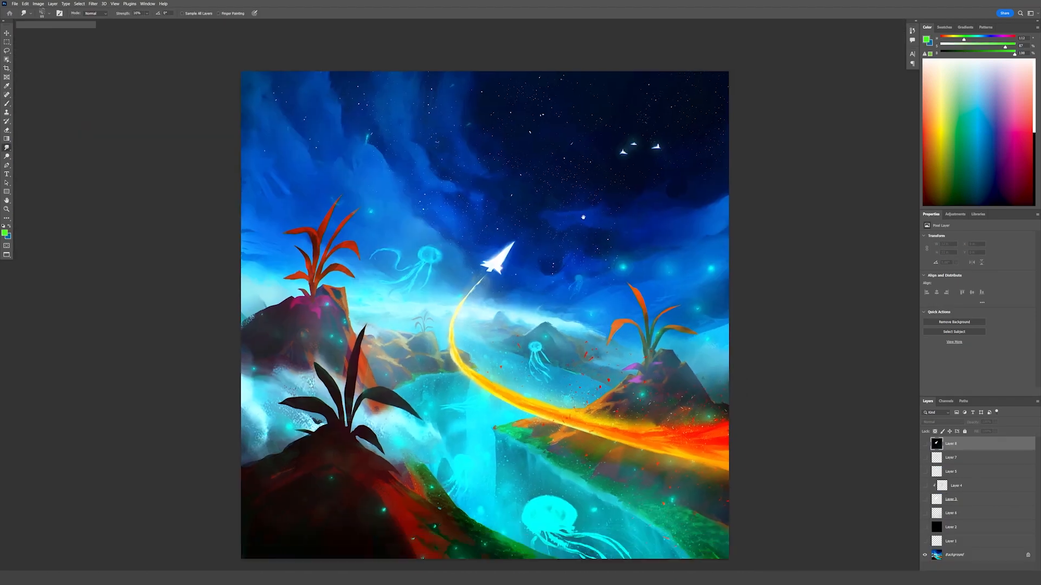
{"action": "left_click_drag", "start_coordinate": [583, 217], "coordinate": [1024, 397]}
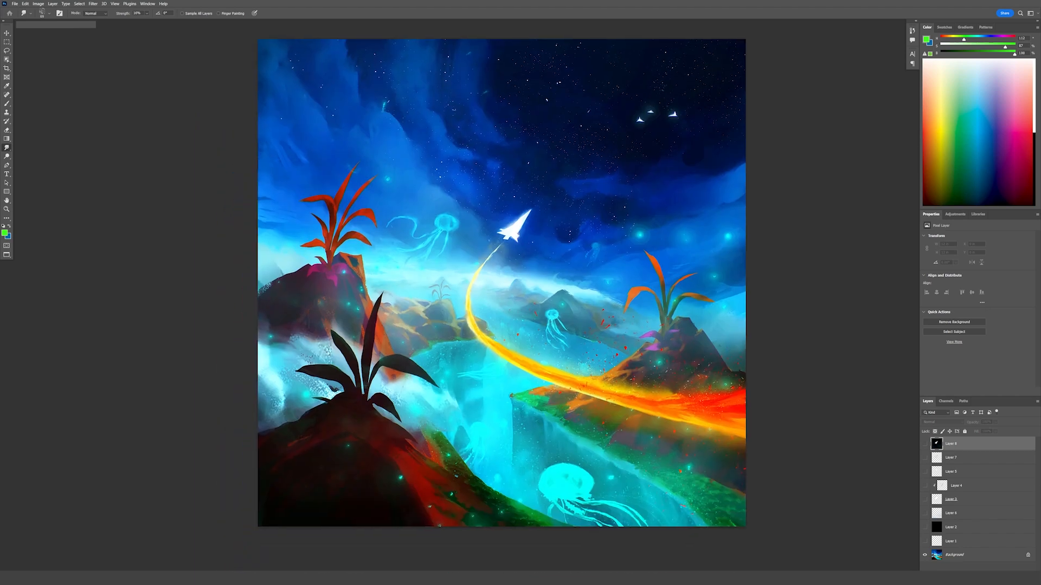